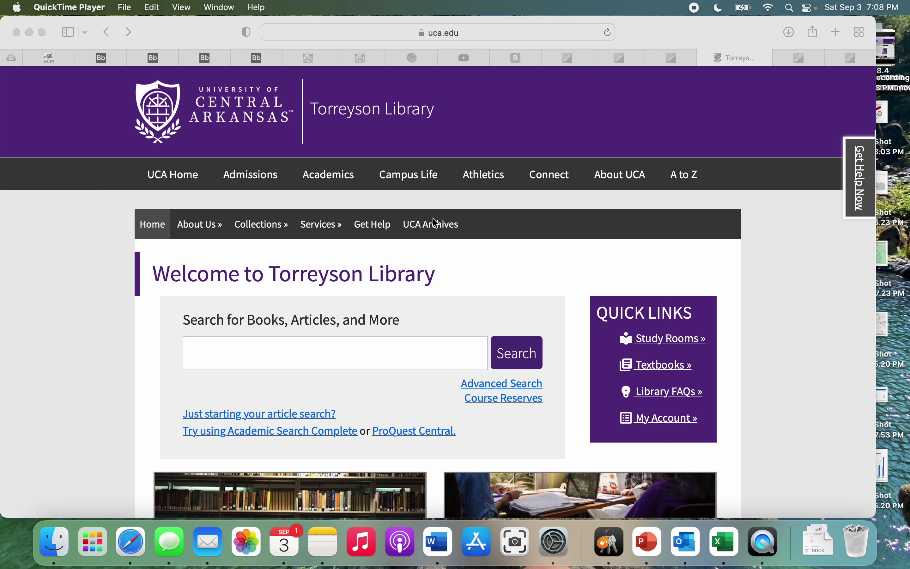
Step: Scroll the UCA Torreyson Library homepage to the Research section and open A-Z Databases
click(467, 39)
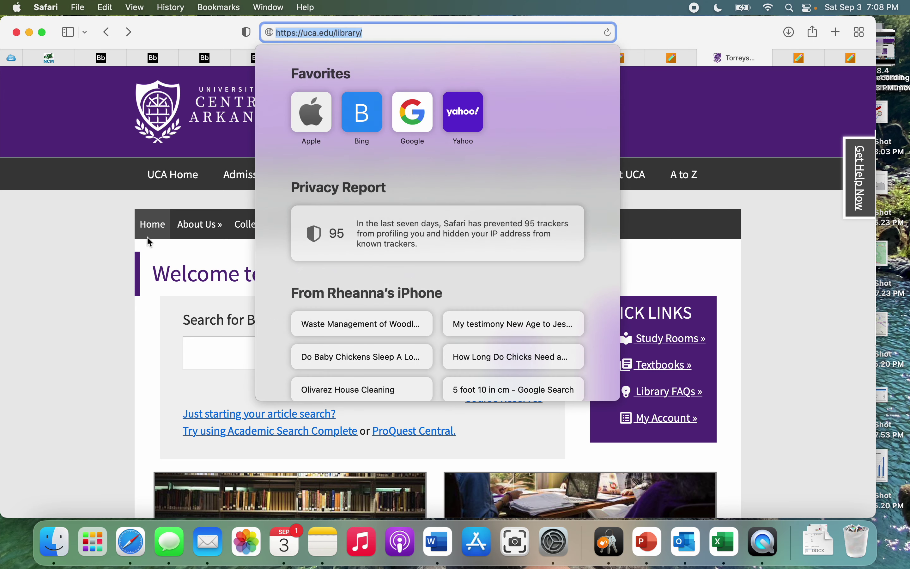
click(90, 260)
scroll(226, 310, down, 2)
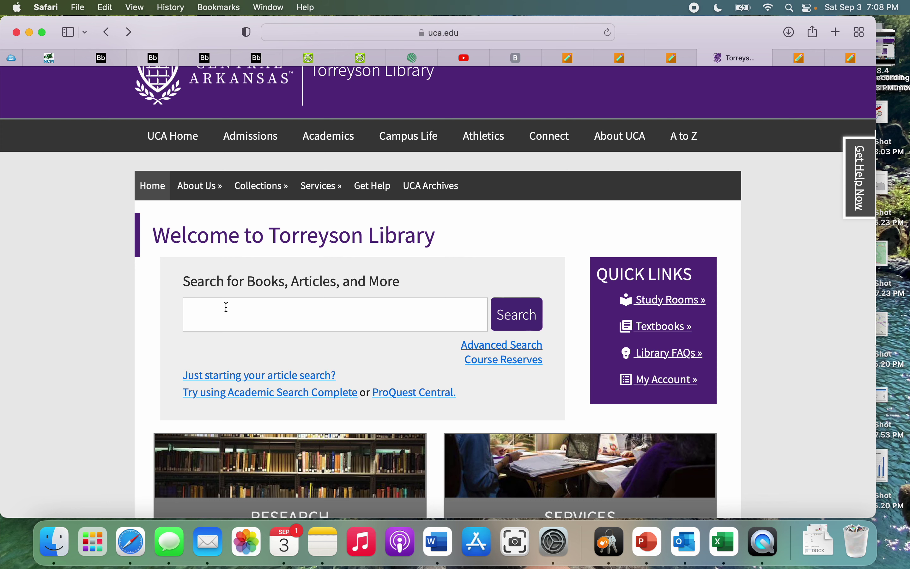
scroll(226, 308, down, 5)
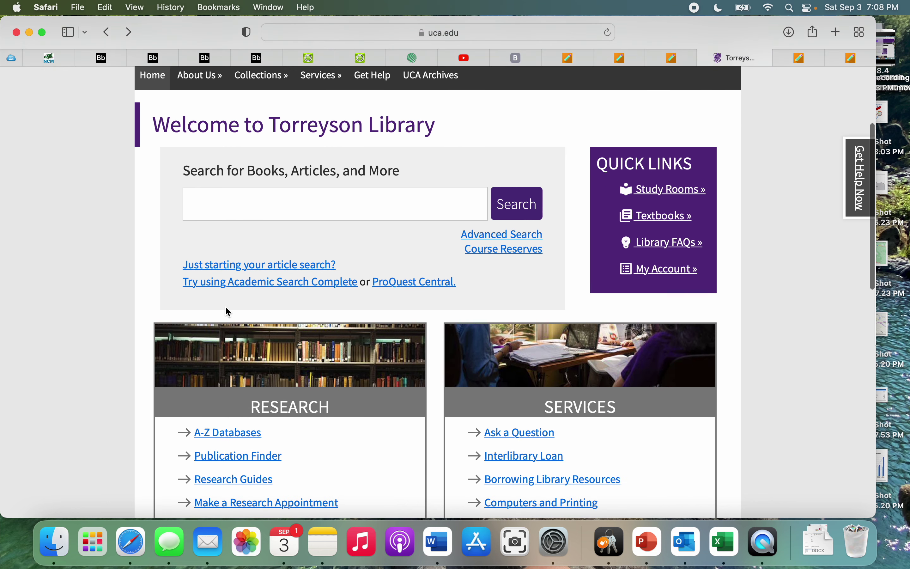
scroll(227, 309, down, 3)
scroll(227, 309, down, 4)
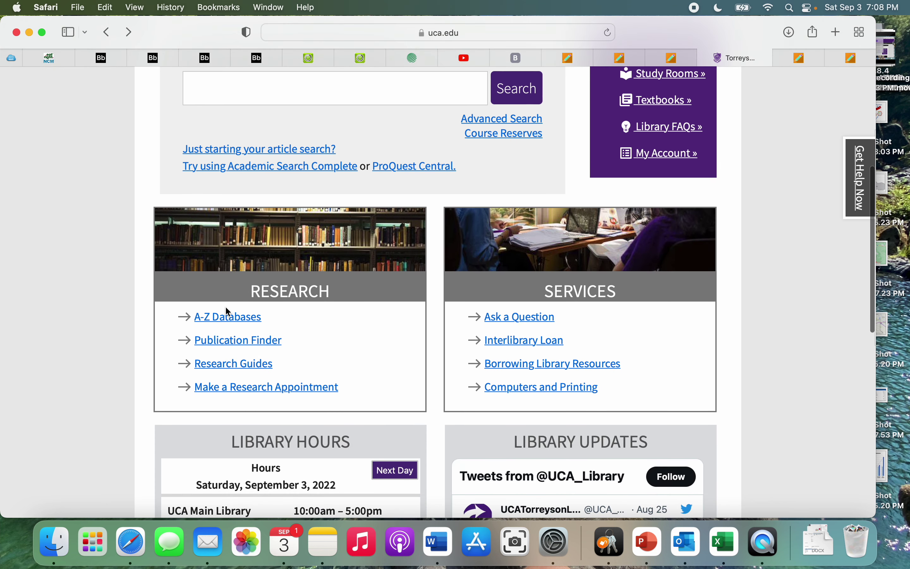
scroll(228, 312, down, 1)
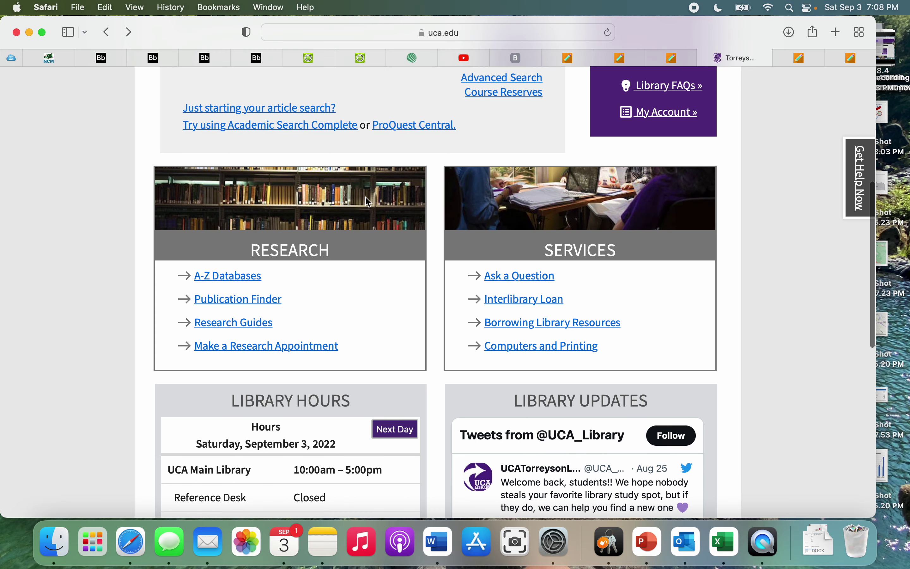
click(227, 281)
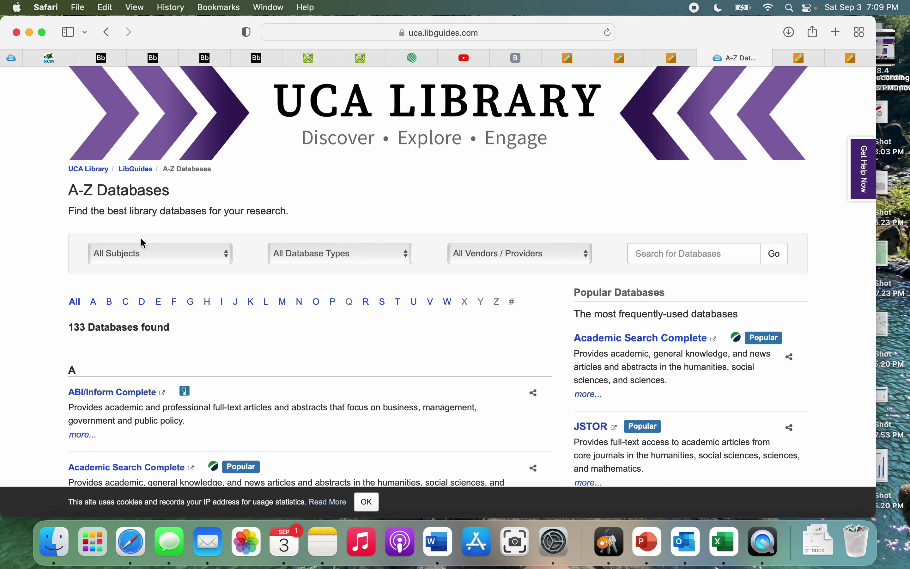
Step: Scroll the A-Z Databases page down to Popular Databases listing Academic Search Complete
scroll(486, 362, down, 5)
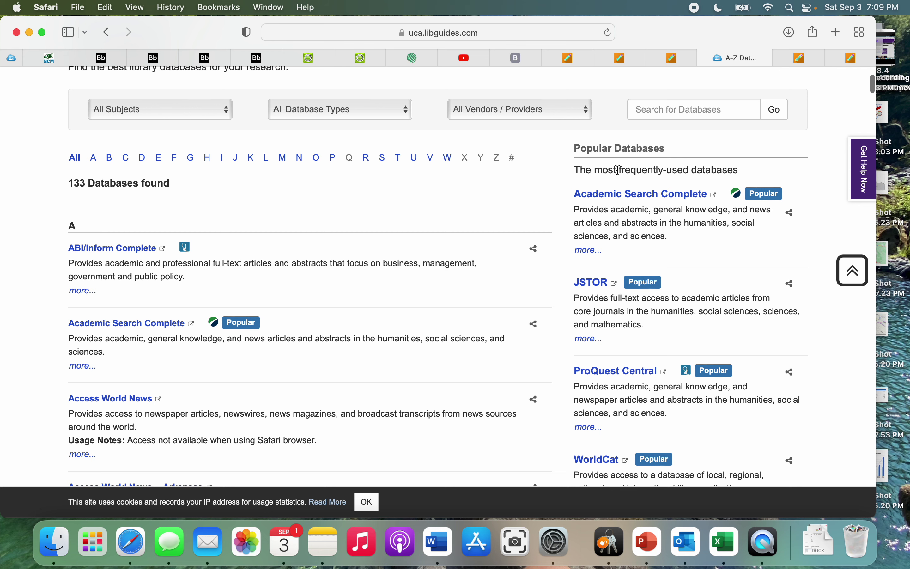
scroll(542, 217, down, 2)
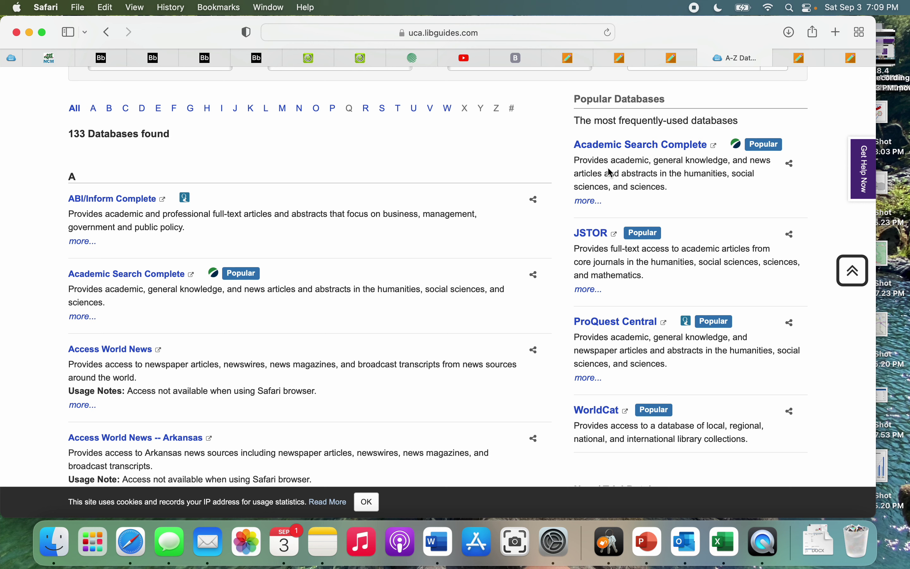
Step: Open Academic Search Complete and log in through UCA Single Sign-on with the saved credentials
click(607, 146)
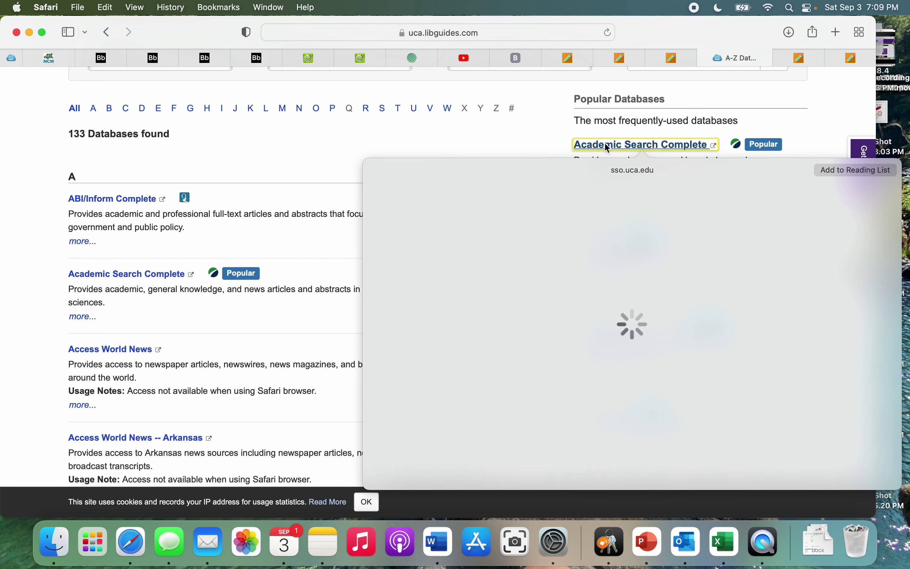
click(613, 151)
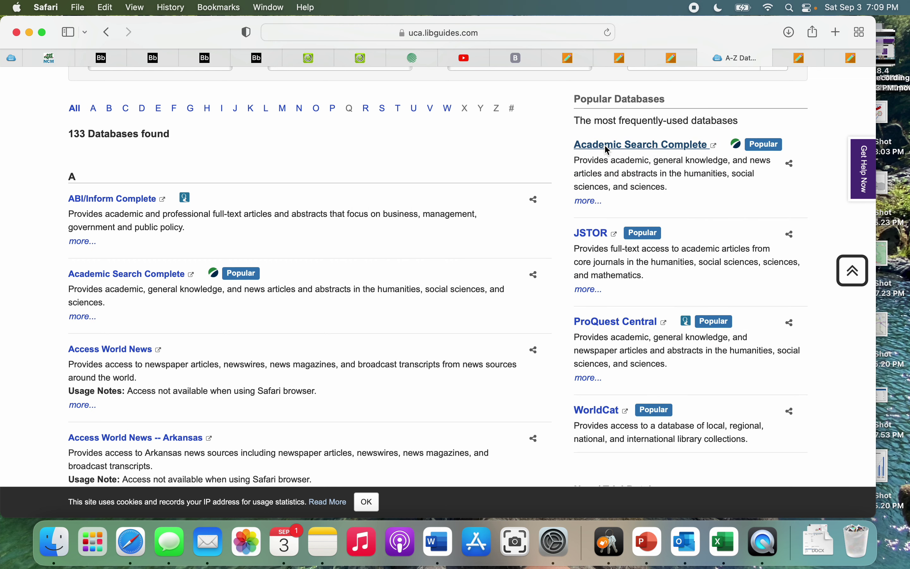
click(636, 146)
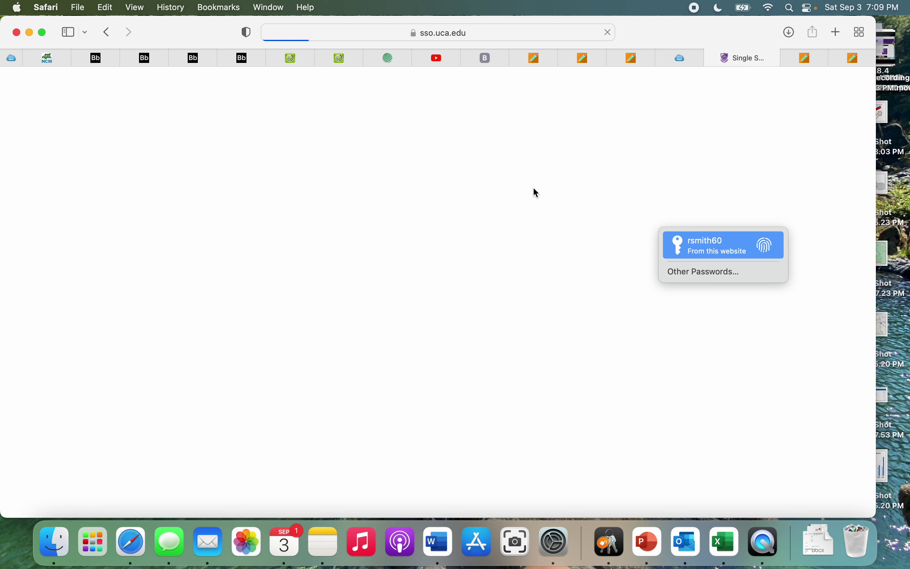
key(Return)
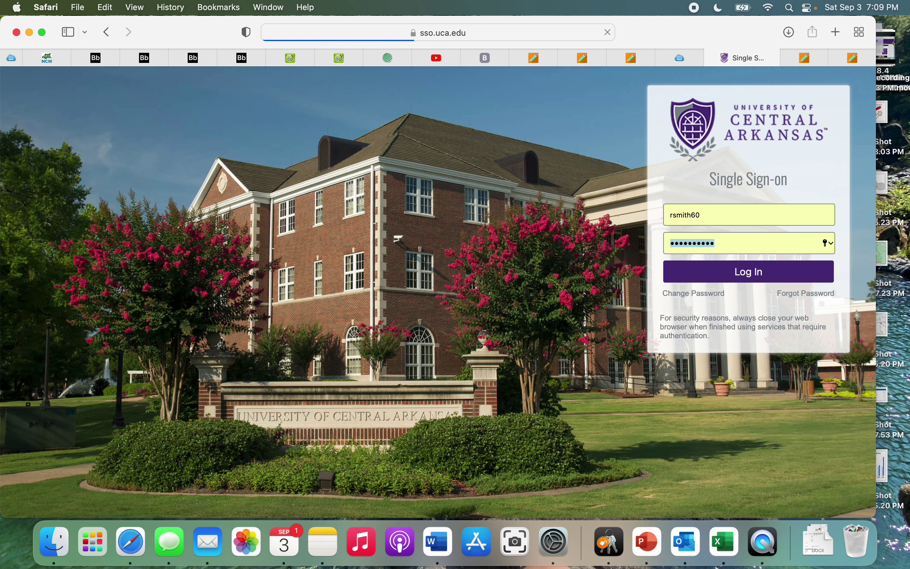
key(Return)
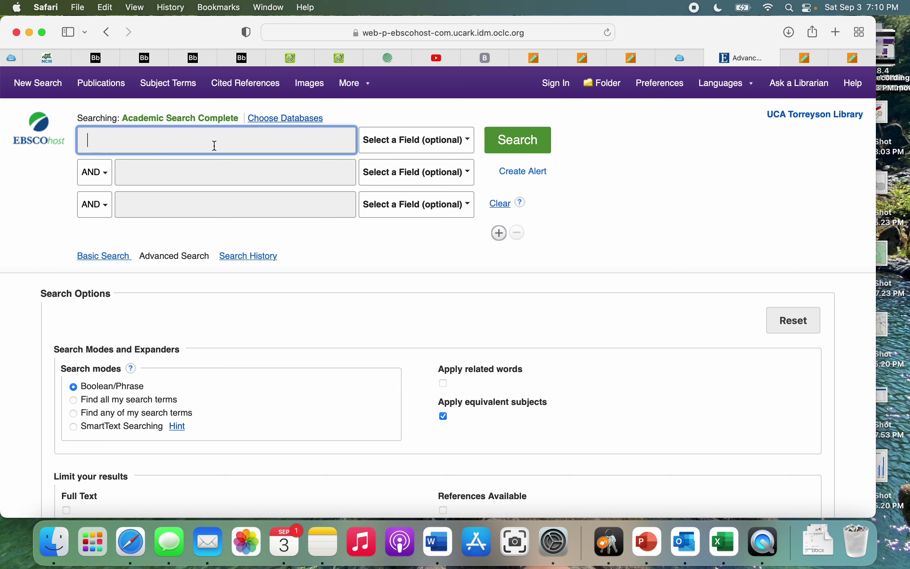
Step: Enter 'breast milk' in the first Advanced Search box
text(breast milk)
Step: Run the breast milk search and set the second row's operator to NOT
click(529, 148)
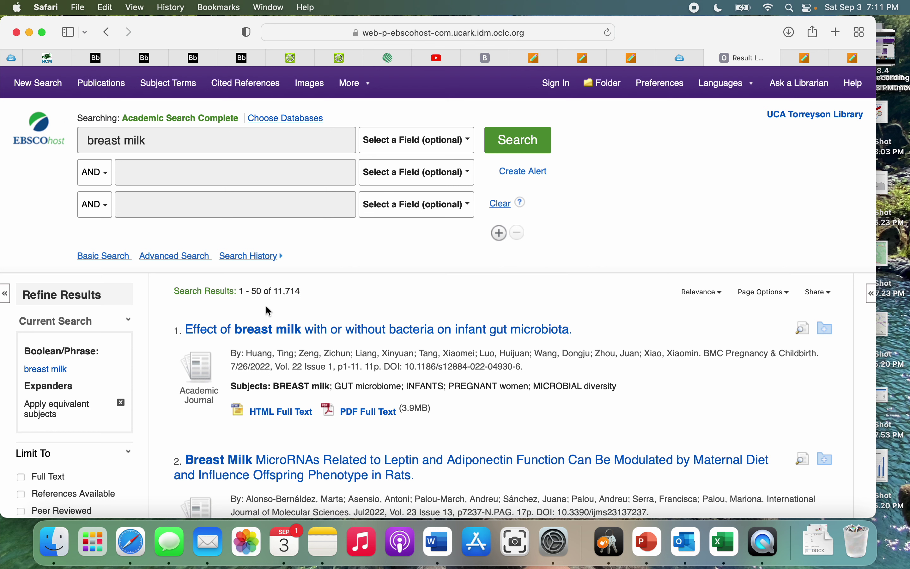
click(95, 180)
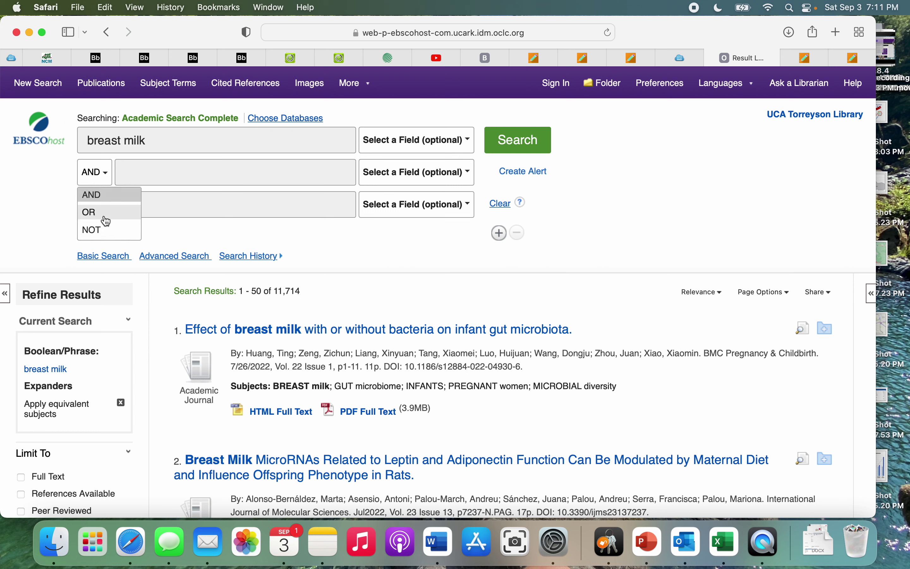
click(107, 236)
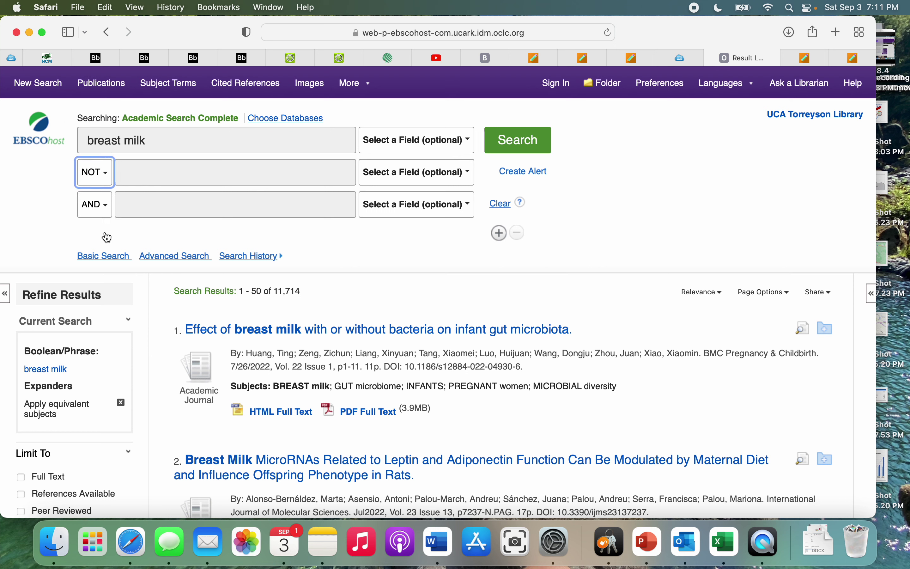
Step: Exclude 'c section' in the second row, rerun the search, and select that term
click(142, 179)
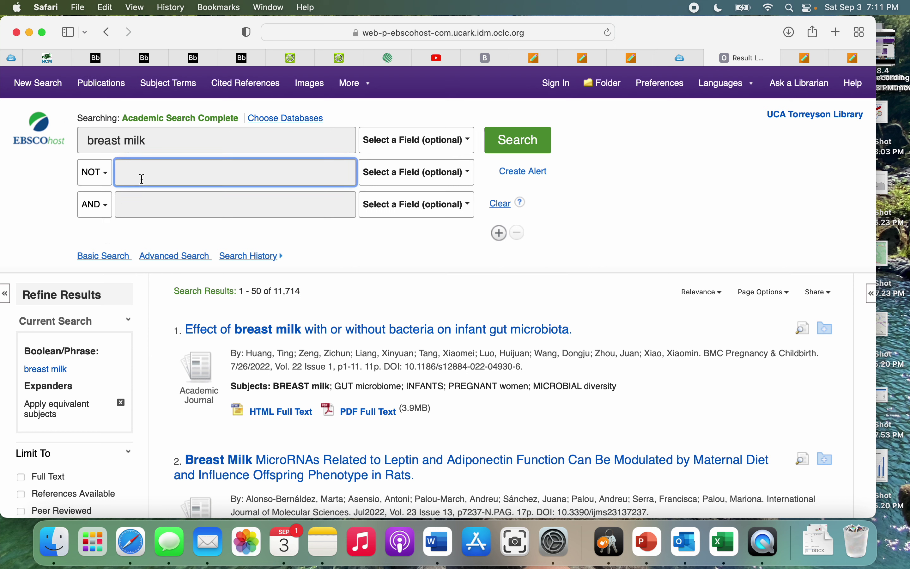
text(c section)
click(525, 147)
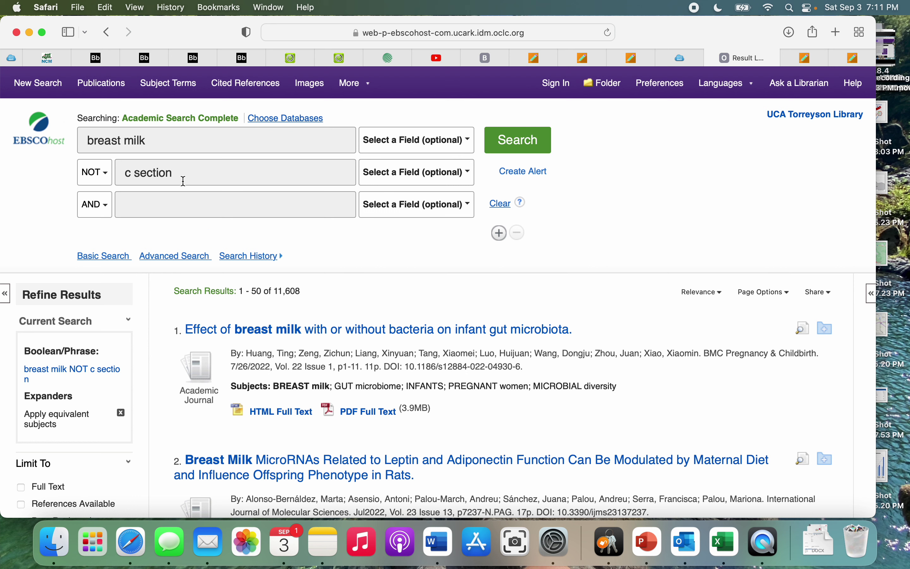
click(173, 172)
drag(173, 172, 118, 174)
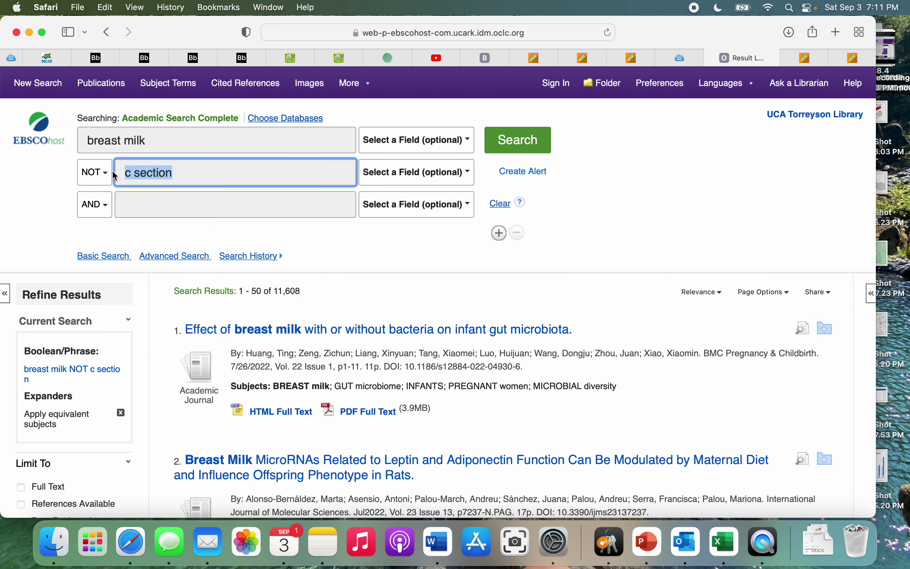
Step: Switch the second row to OR 'formula', rerun, and highlight the 276,964 result count
click(99, 173)
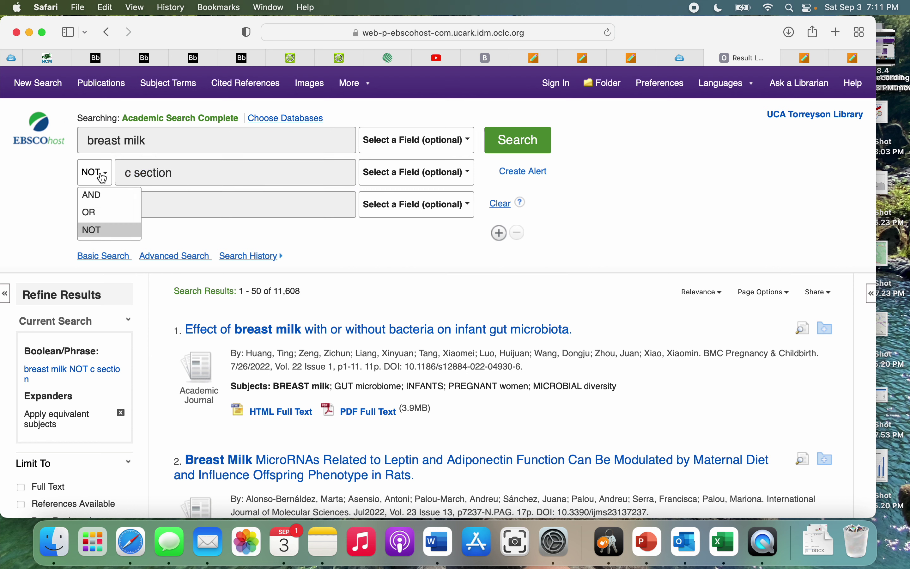
click(106, 214)
drag(169, 175, 115, 177)
text(form)
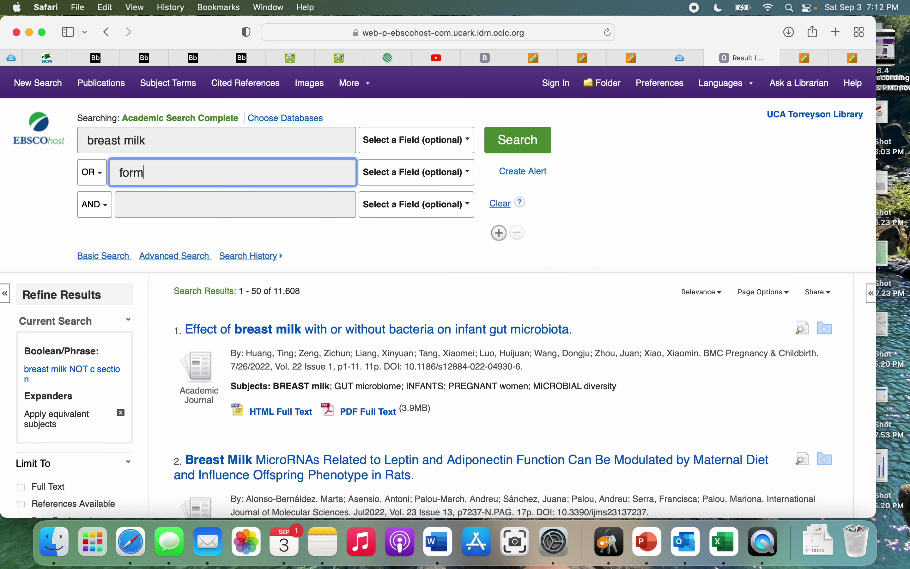
text(ula)
click(534, 144)
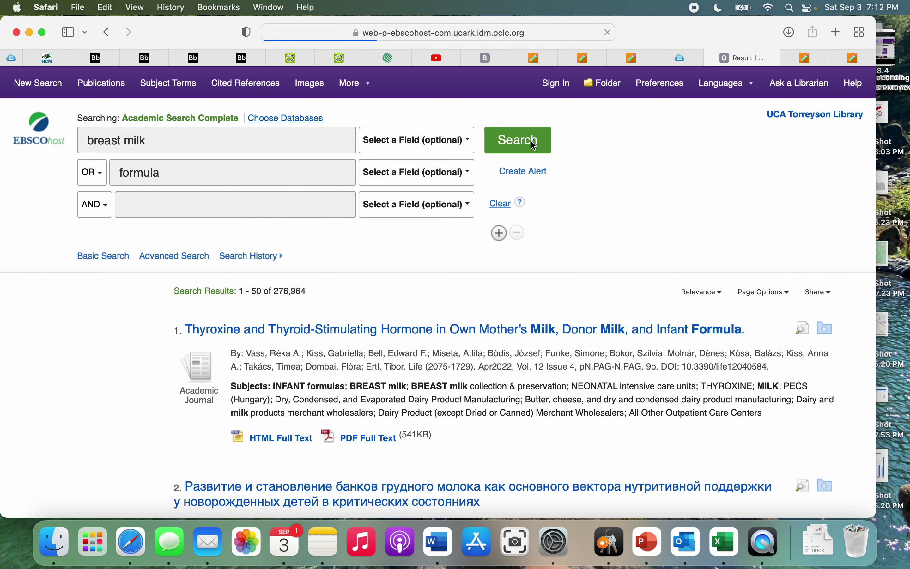
mouse_move(280, 291)
mouse_down()
mouse_move(309, 293)
mouse_move(290, 290)
mouse_up()
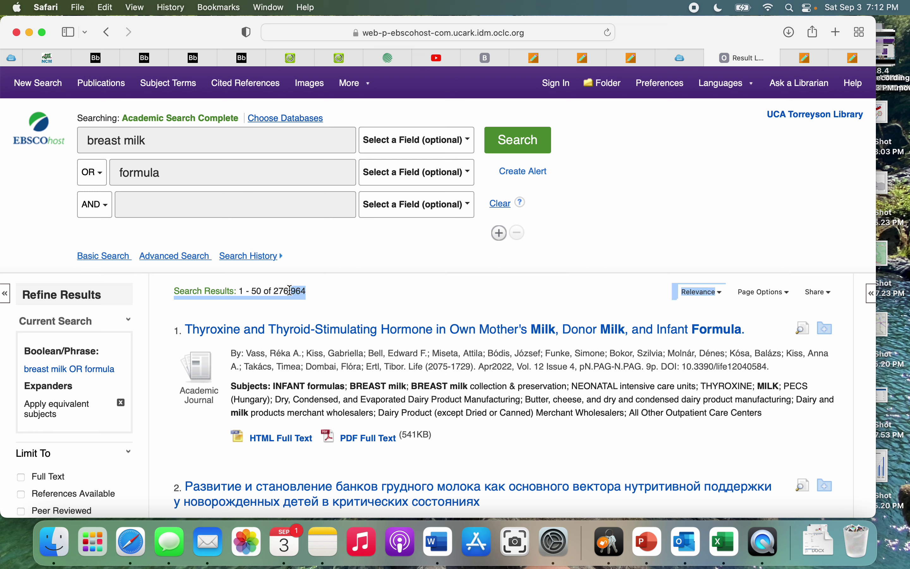
click(273, 297)
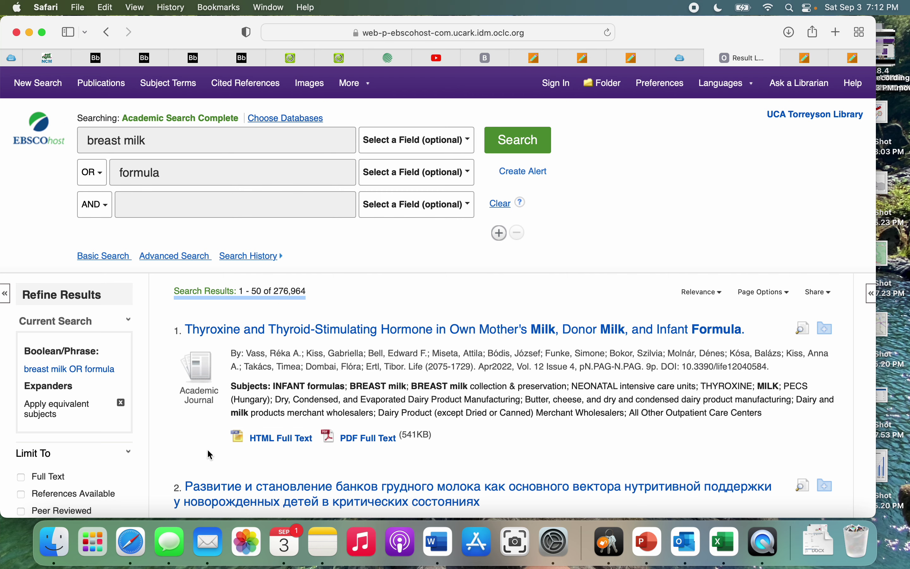
Step: Scroll the results to items 15–17 with full-text checks and interlibrary loan links
scroll(350, 405, down, 5)
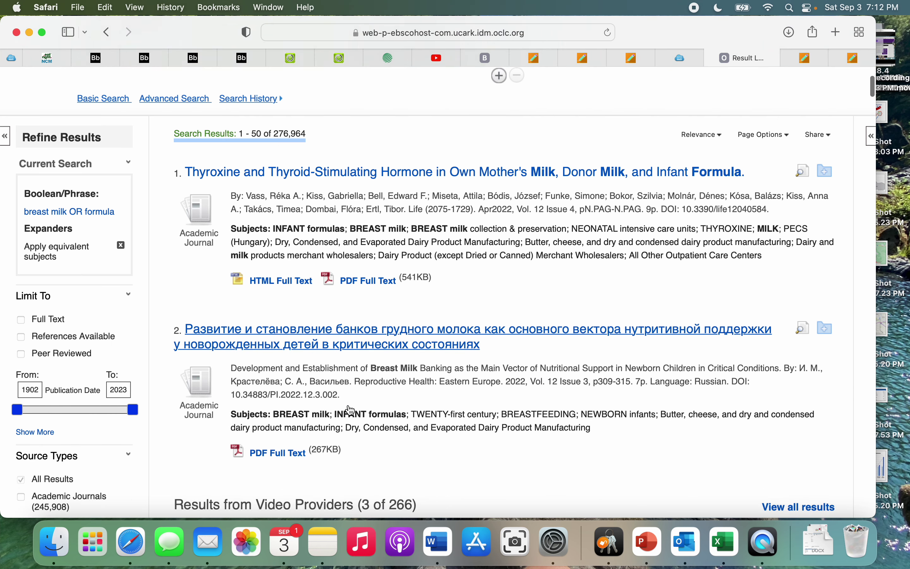
scroll(350, 405, down, 1)
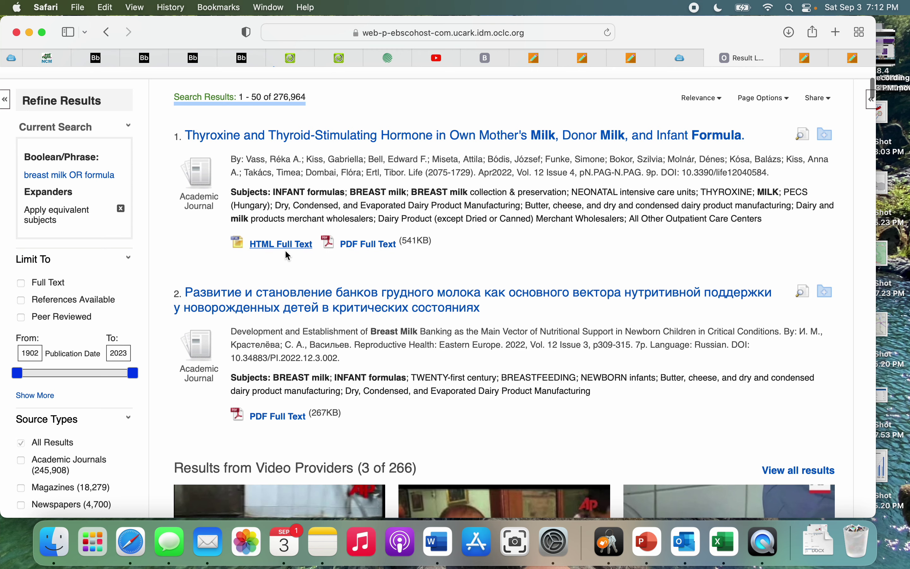
scroll(356, 380, down, 10)
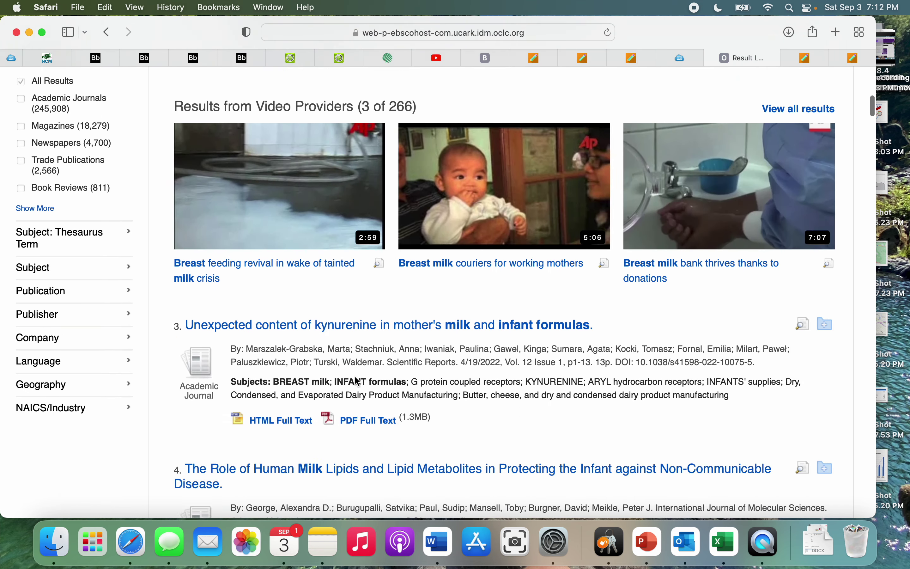
scroll(358, 382, down, 10)
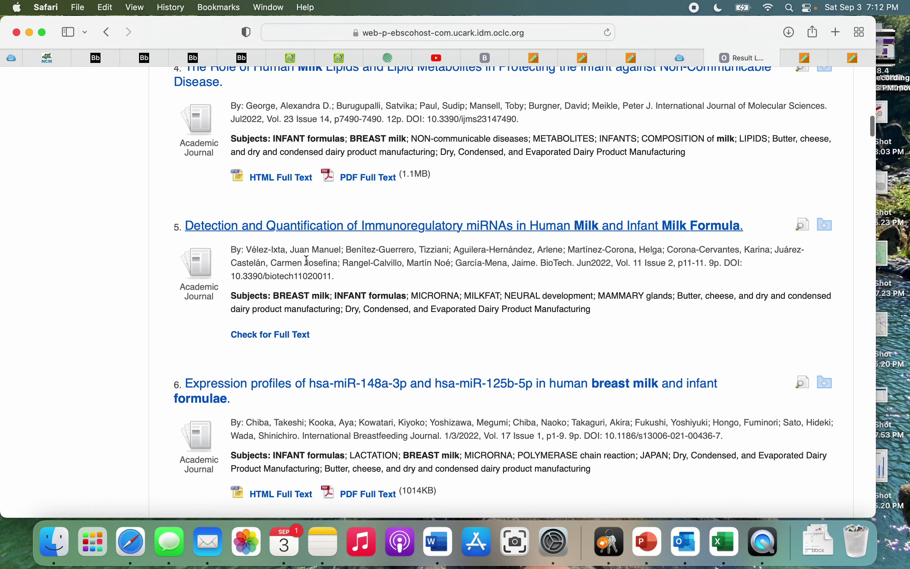
scroll(306, 298, down, 19)
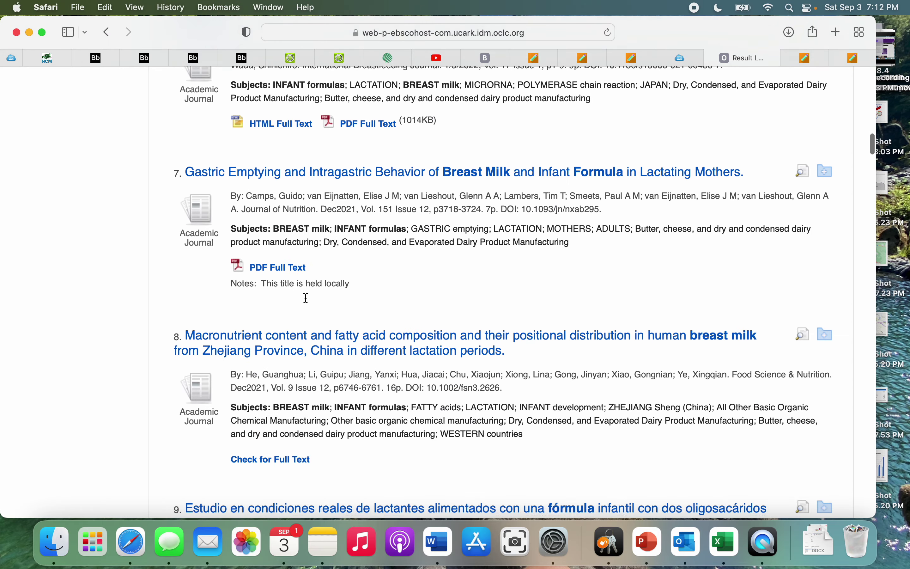
scroll(307, 298, down, 14)
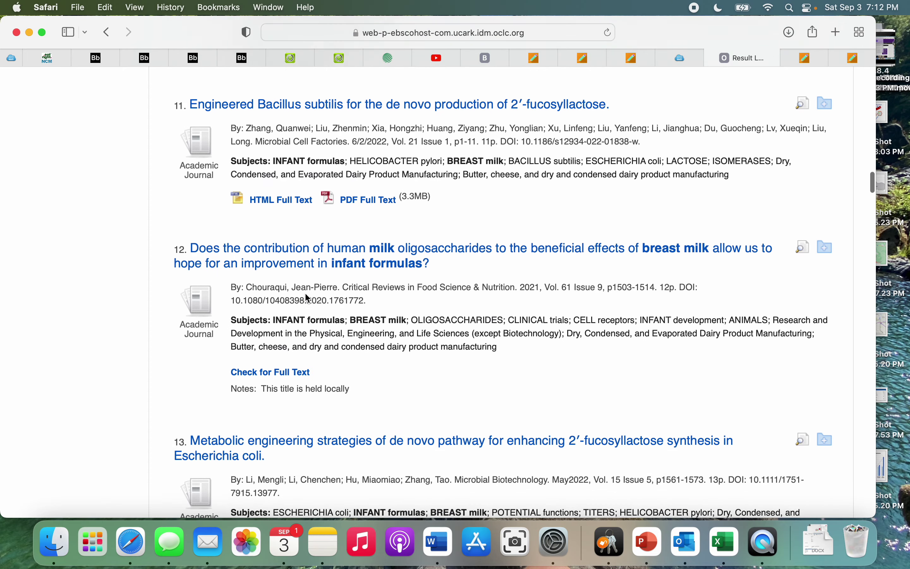
scroll(308, 298, down, 13)
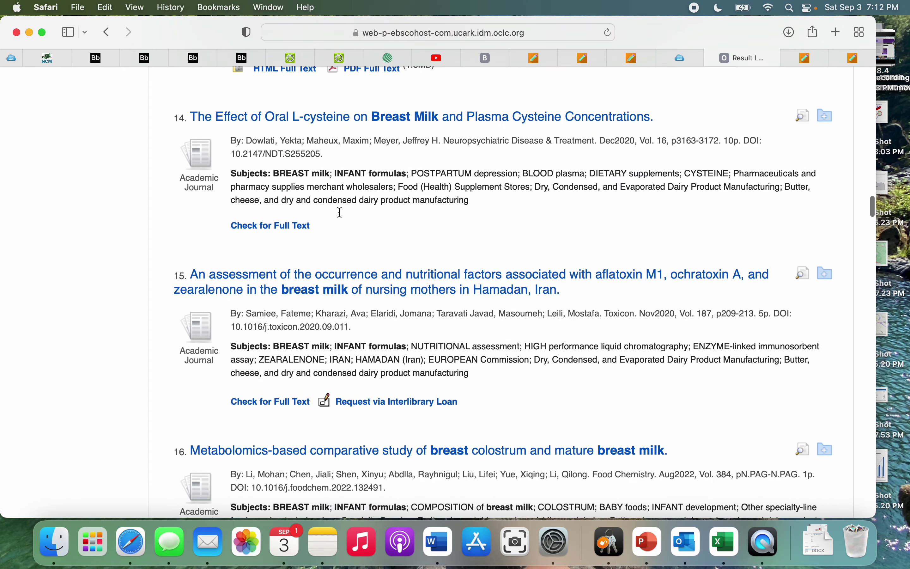
scroll(322, 406, down, 1)
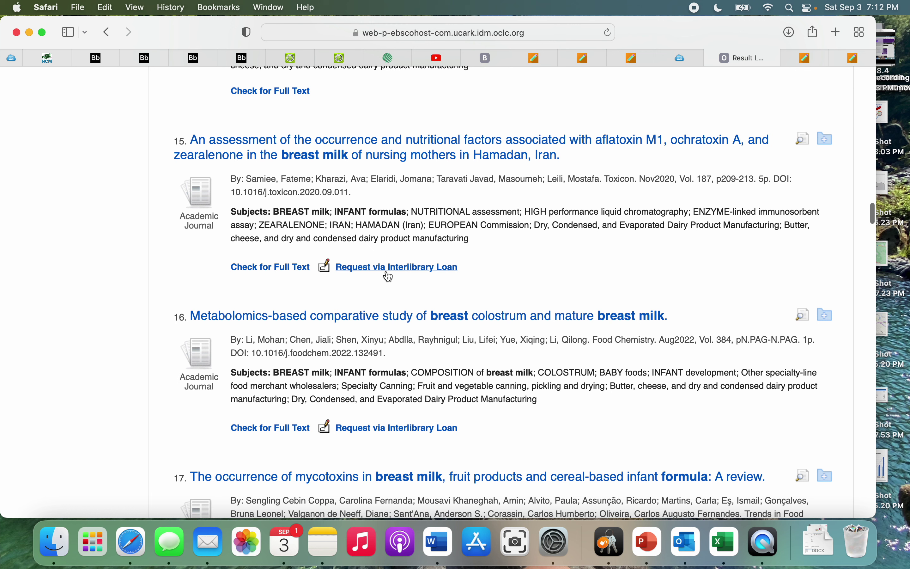